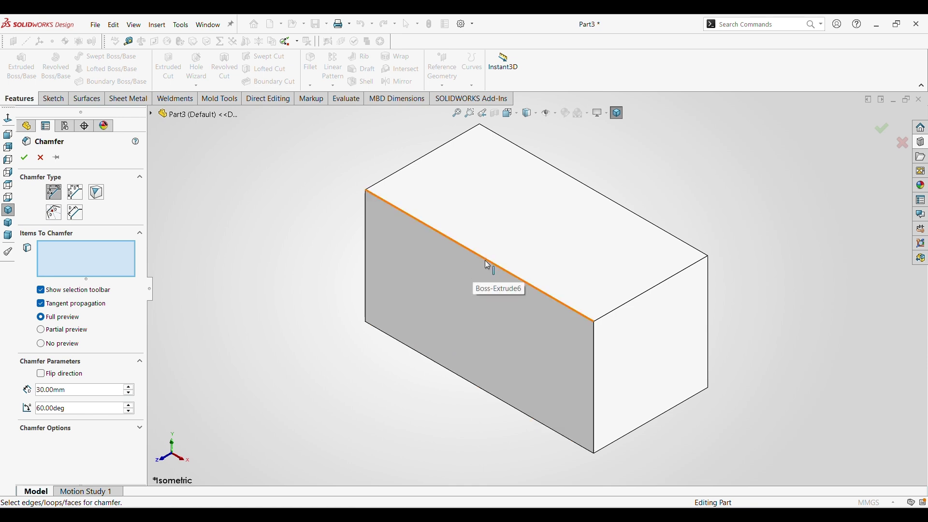
# Select the block's upper front edge for an Angle Distance chamfer and flip its direction
pyautogui.click(485, 261)
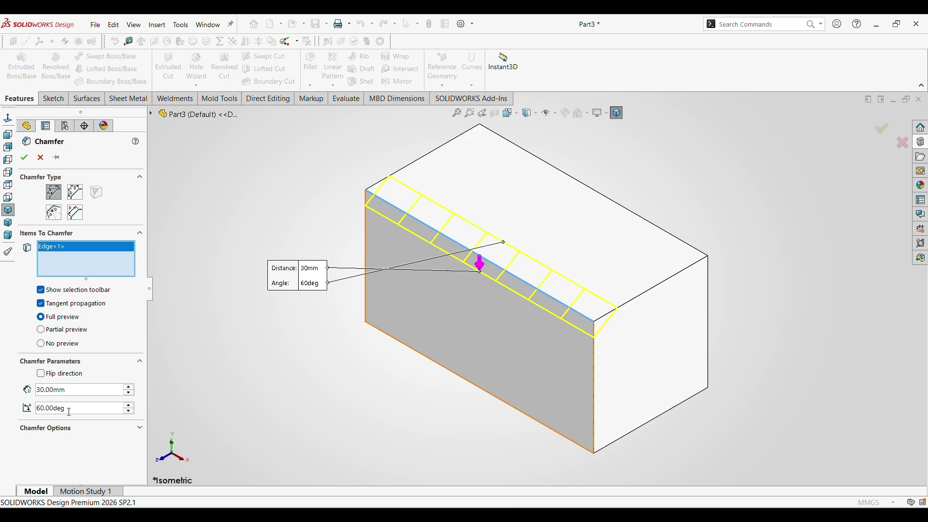
pyautogui.scroll(-5, 601, 269)
pyautogui.moveTo(601, 269); pyautogui.dragTo(526, 232, button='middle')
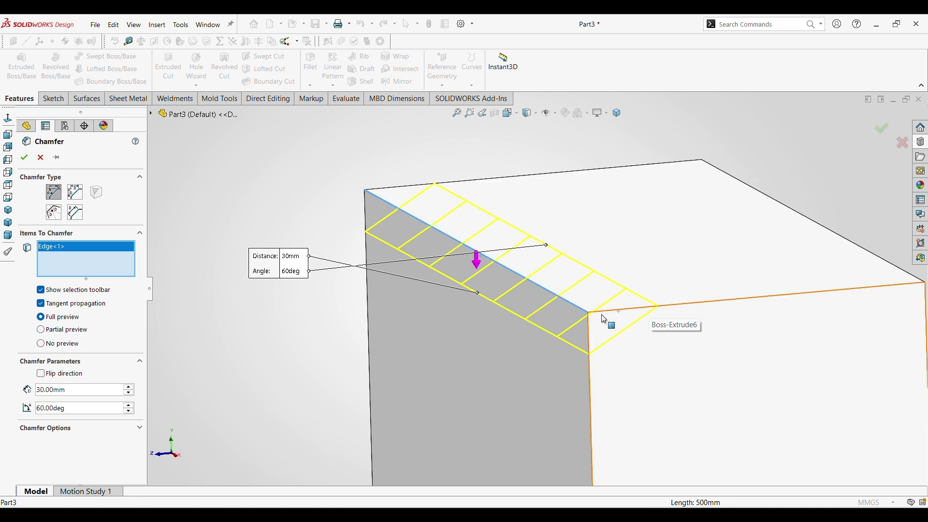
pyautogui.click(41, 374)
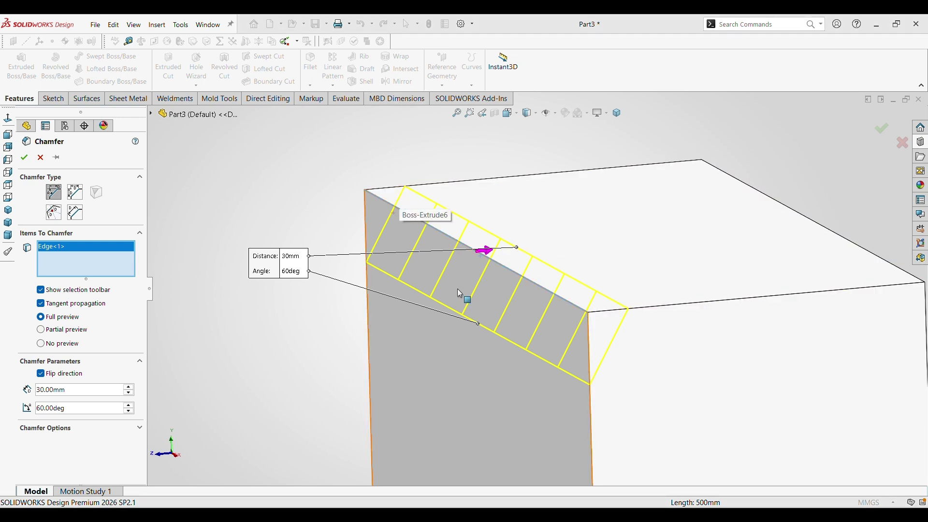
# Switch the chamfer to the Distance Distance type with asymmetric distances of 15 mm and 30 mm
pyautogui.click(76, 195)
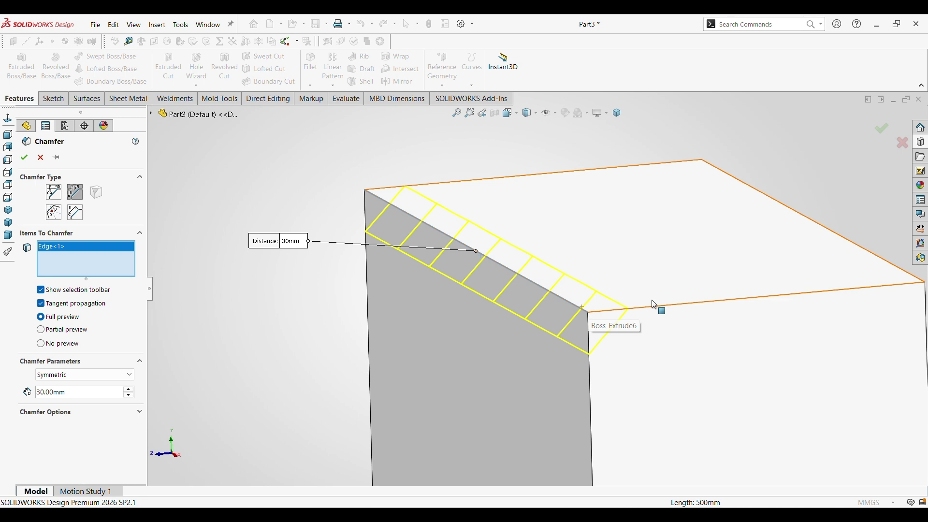
pyautogui.click(116, 376)
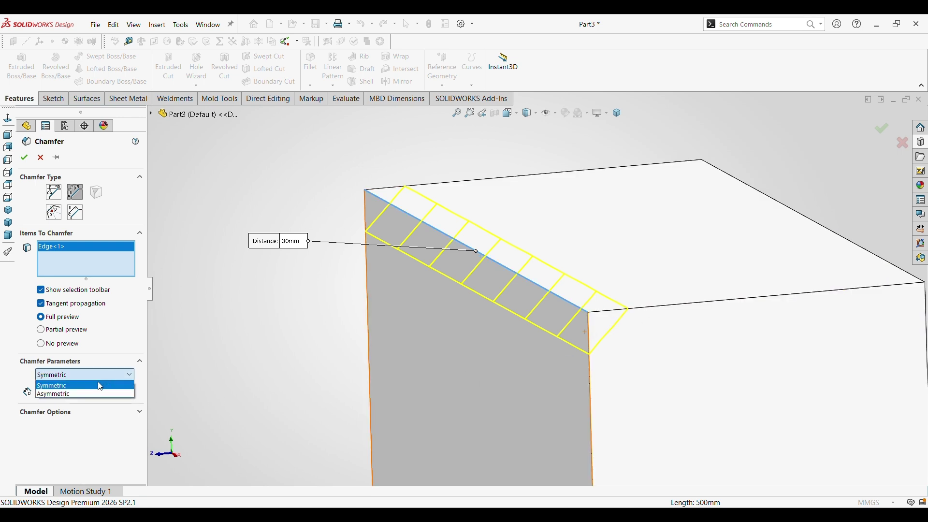
pyautogui.click(73, 382)
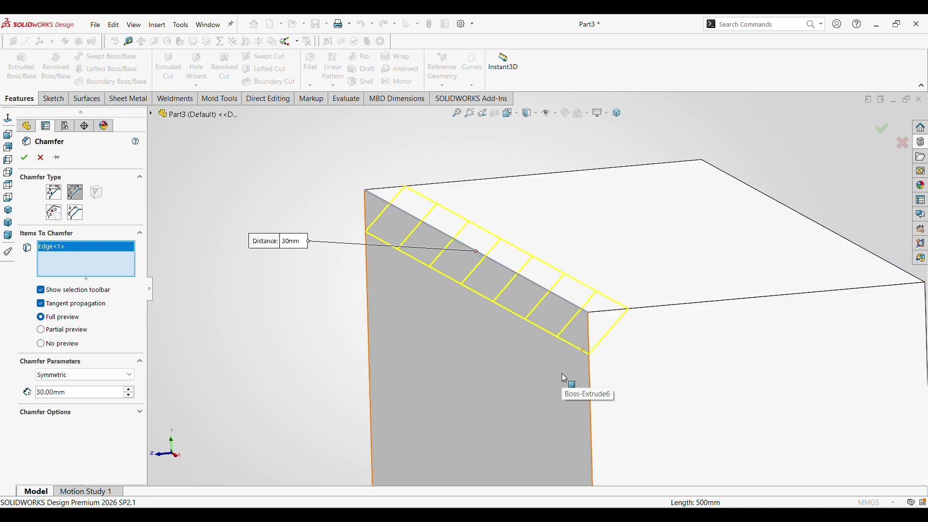
pyautogui.click(106, 375)
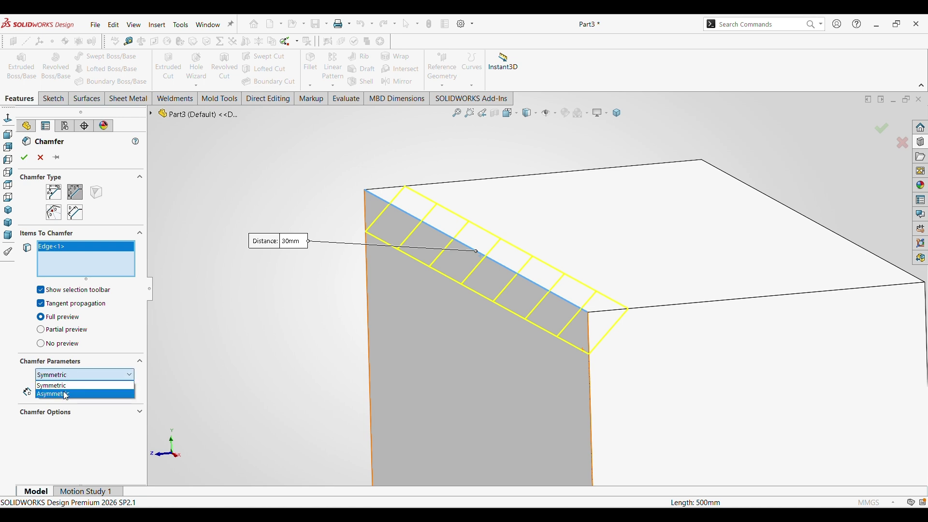
pyautogui.click(66, 395)
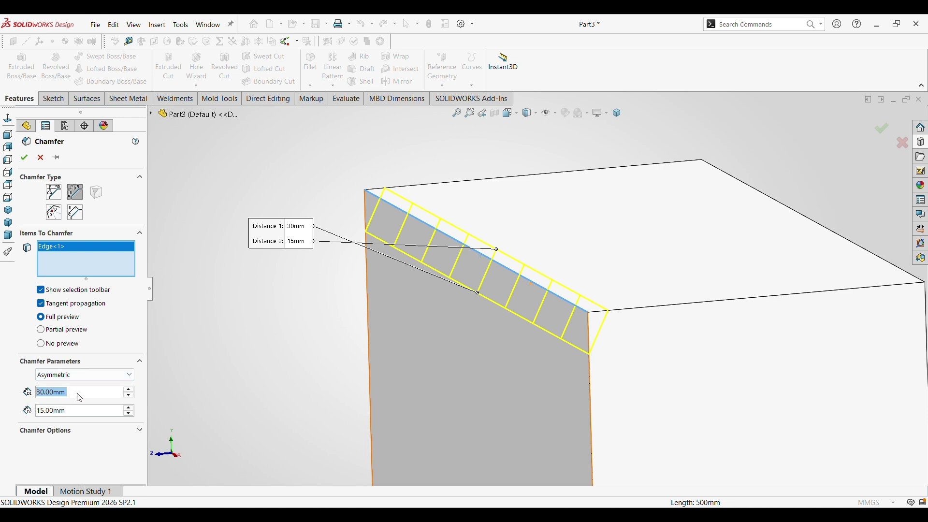
pyautogui.write('15')
pyautogui.press('Return')
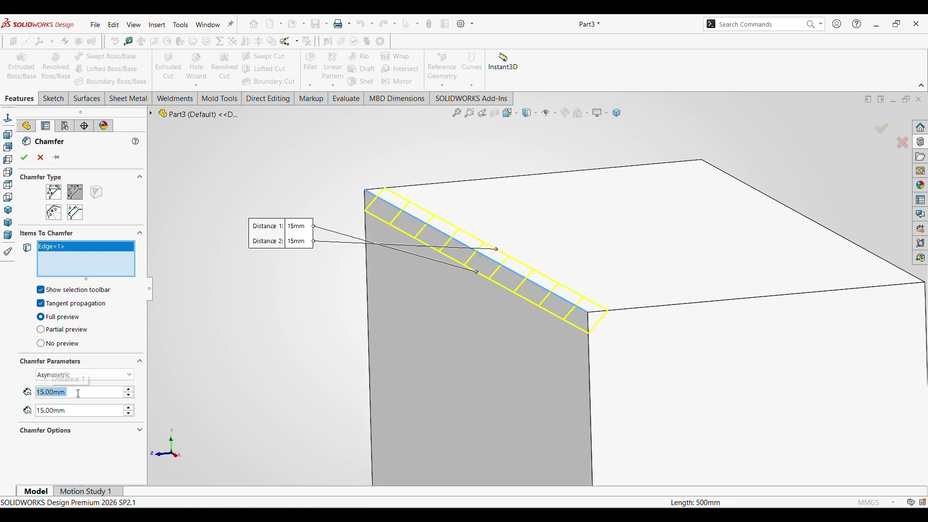
pyautogui.click(79, 410)
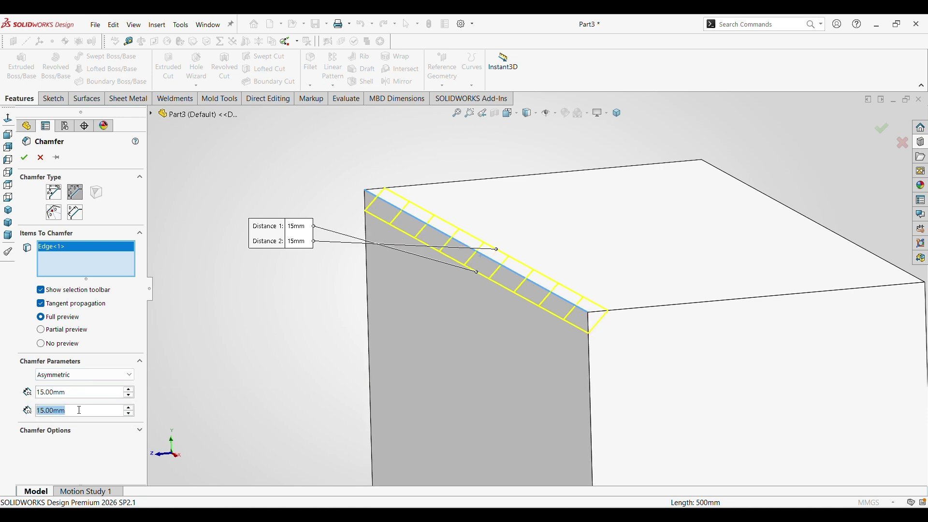
pyautogui.write('30')
pyautogui.press('Return')
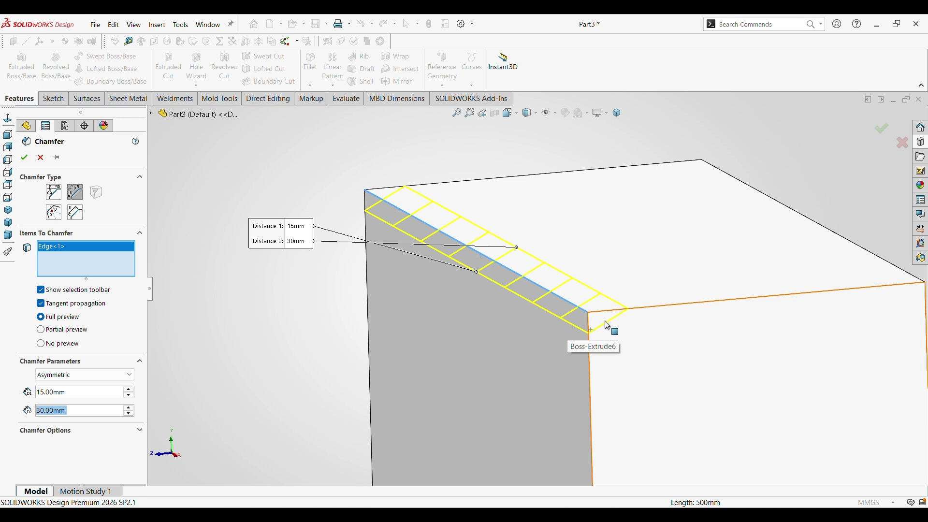
# Change the edge chamfer to the Offset Face type and set its parameters to Symmetric
pyautogui.click(58, 217)
pyautogui.scroll(3, 269, 286)
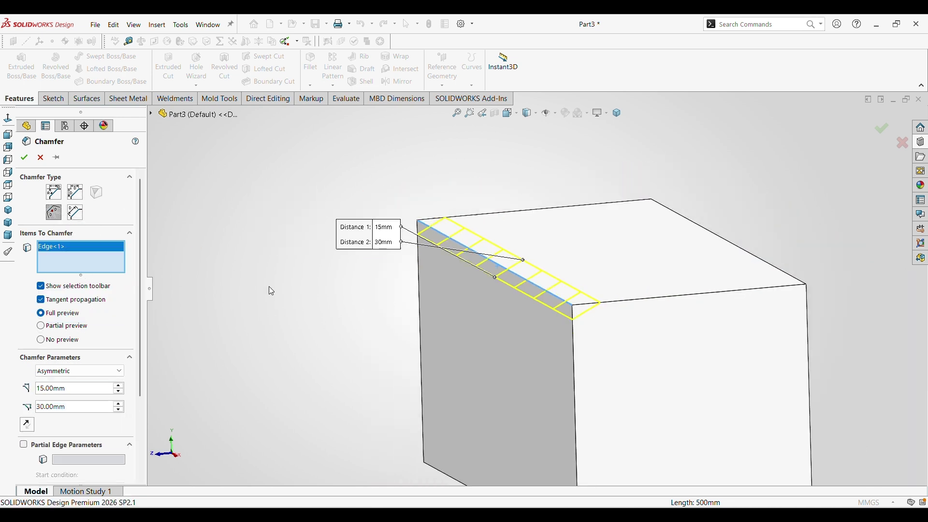
pyautogui.moveTo(431, 356); pyautogui.dragTo(650, 336, button='middle')
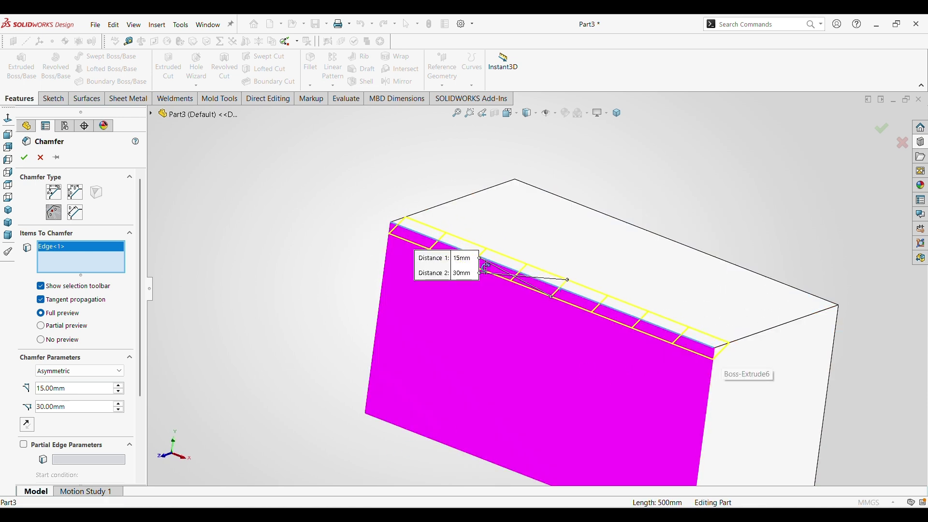
pyautogui.moveTo(425, 264); pyautogui.dragTo(238, 283)
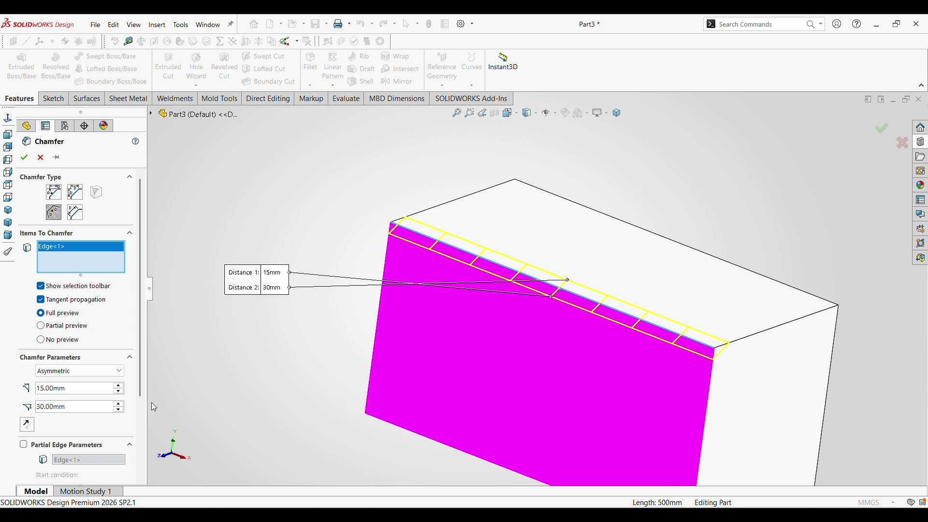
pyautogui.moveTo(138, 386); pyautogui.dragTo(138, 388)
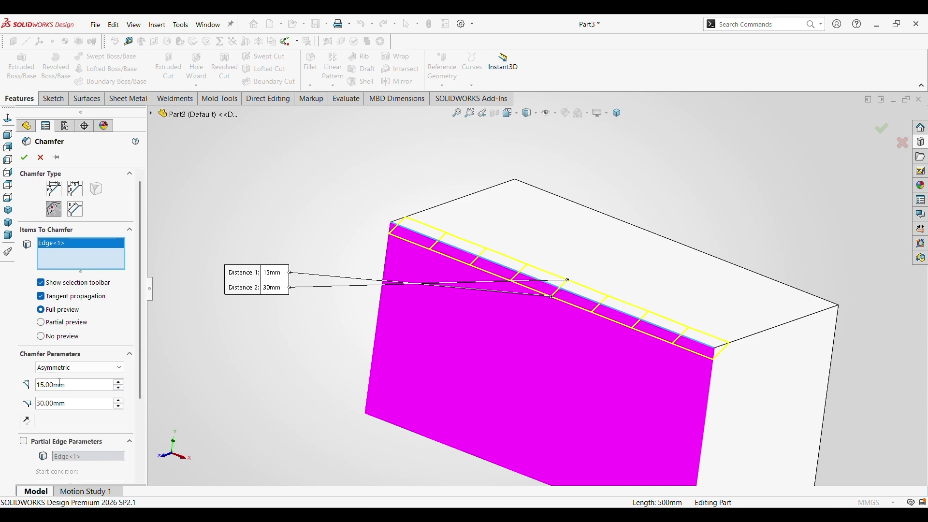
pyautogui.click(85, 369)
pyautogui.click(77, 378)
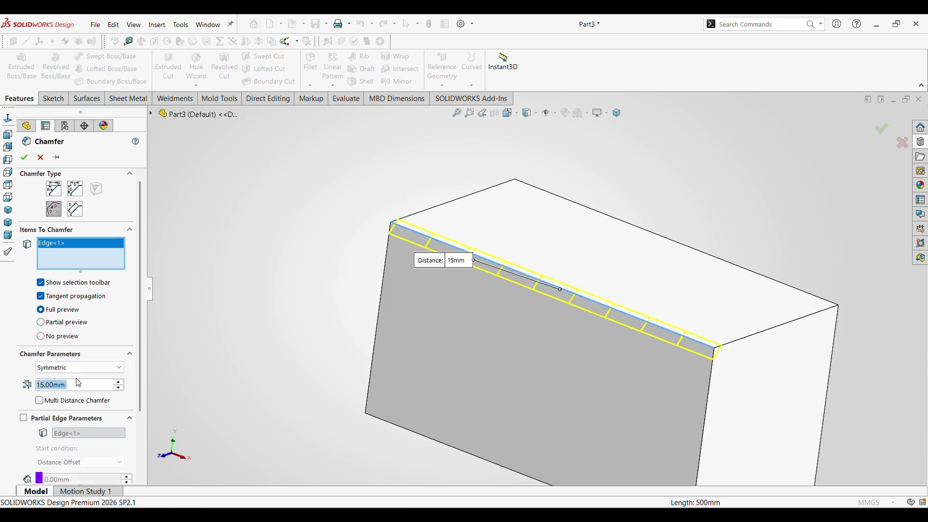
# Enable partial edge parameters with a 20 mm start offset and a 40 mm end offset, and accept the chamfer
pyautogui.scroll(2, 424, 342)
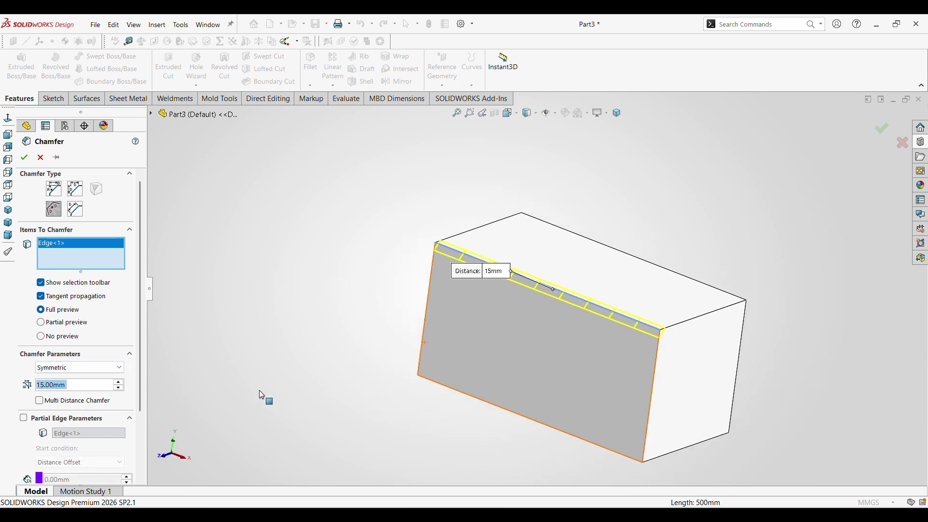
pyautogui.click(24, 418)
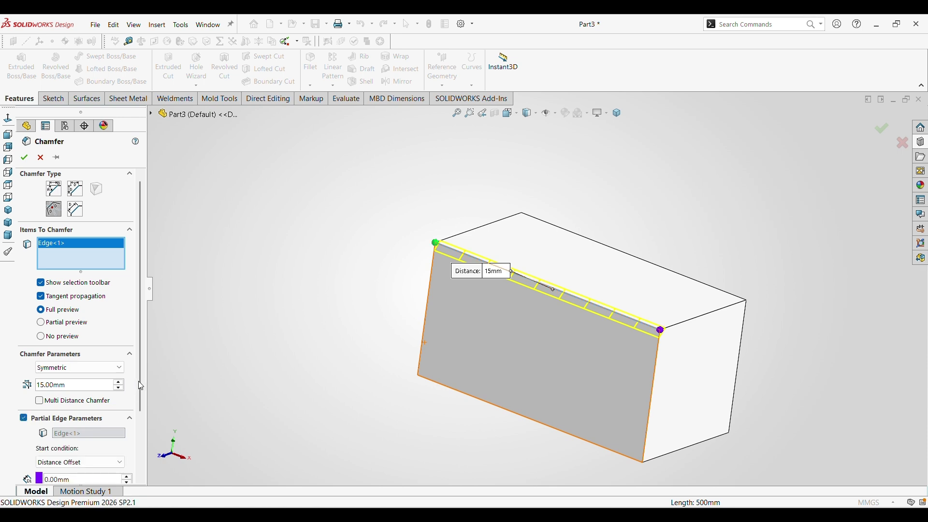
pyautogui.moveTo(141, 379); pyautogui.dragTo(140, 434)
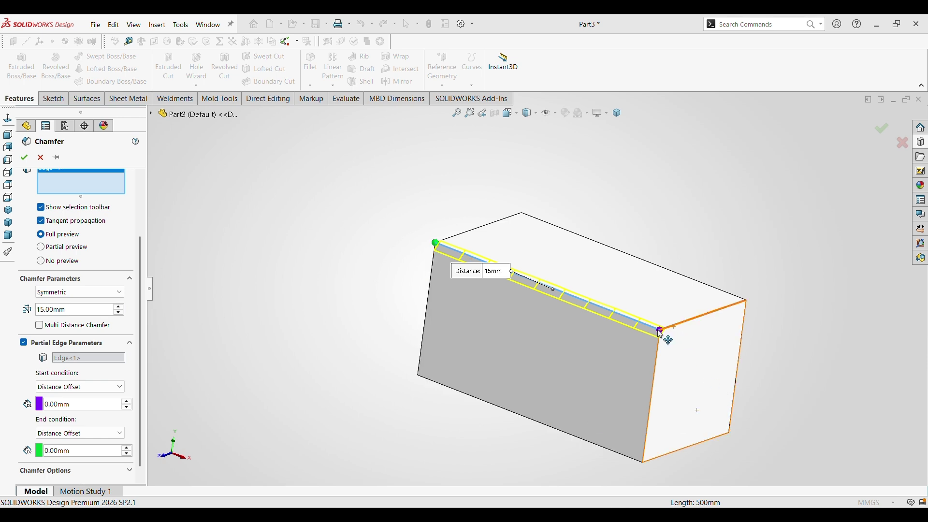
pyautogui.moveTo(468, 273); pyautogui.dragTo(437, 313)
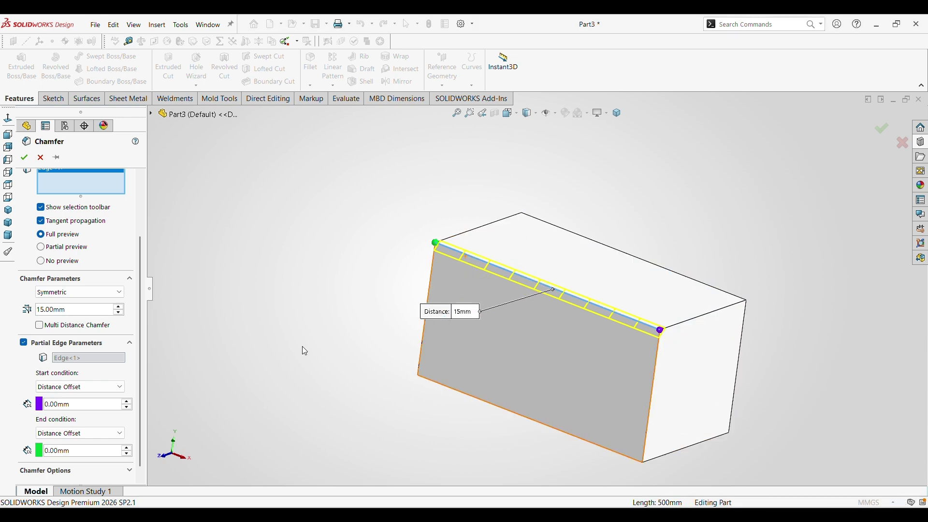
pyautogui.click(129, 402)
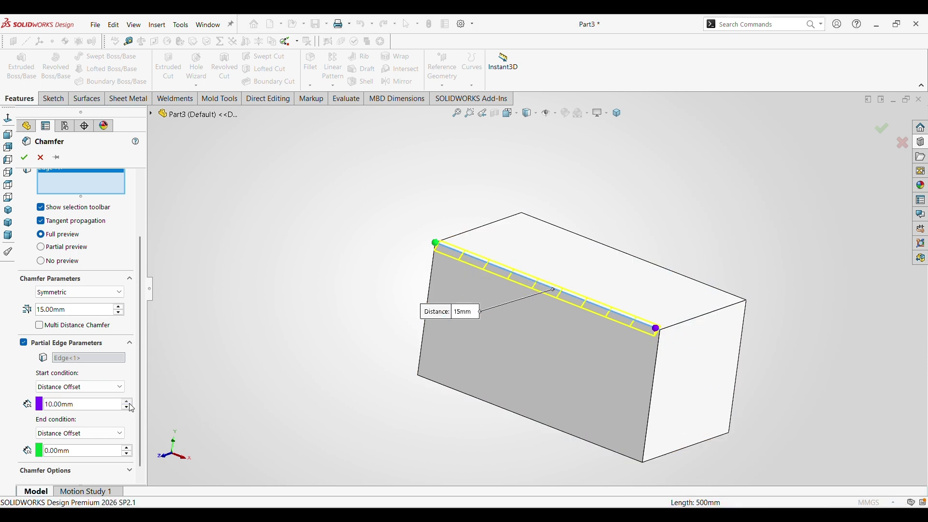
pyautogui.click(128, 401)
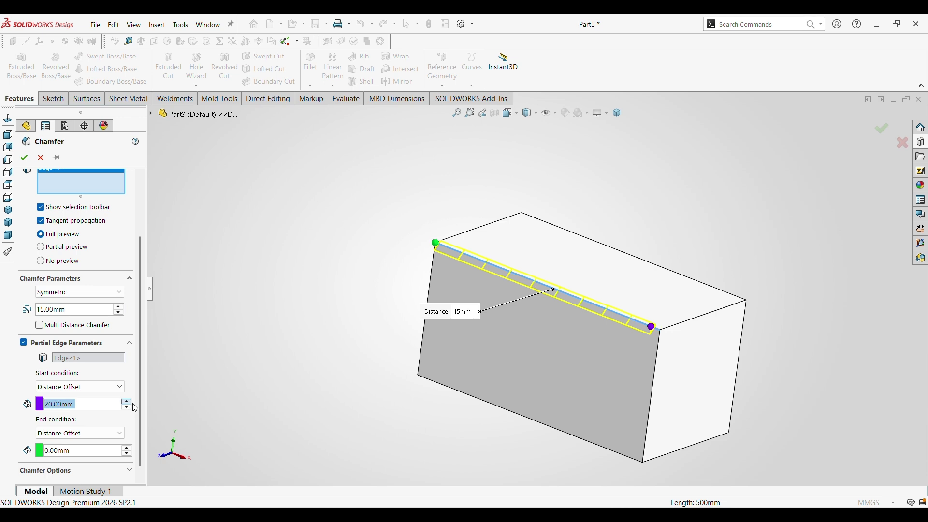
pyautogui.click(127, 448)
pyautogui.click(127, 448)
pyautogui.click(127, 447)
pyautogui.click(127, 448)
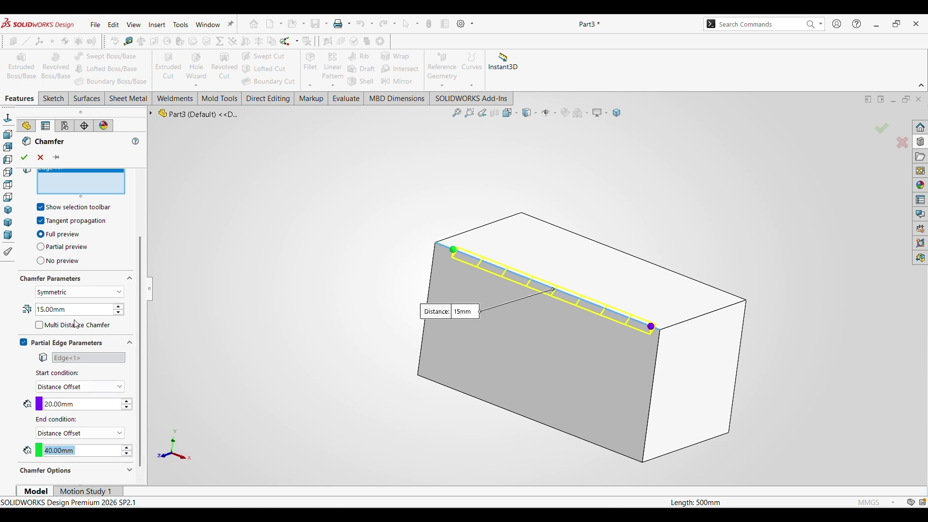
pyautogui.click(26, 157)
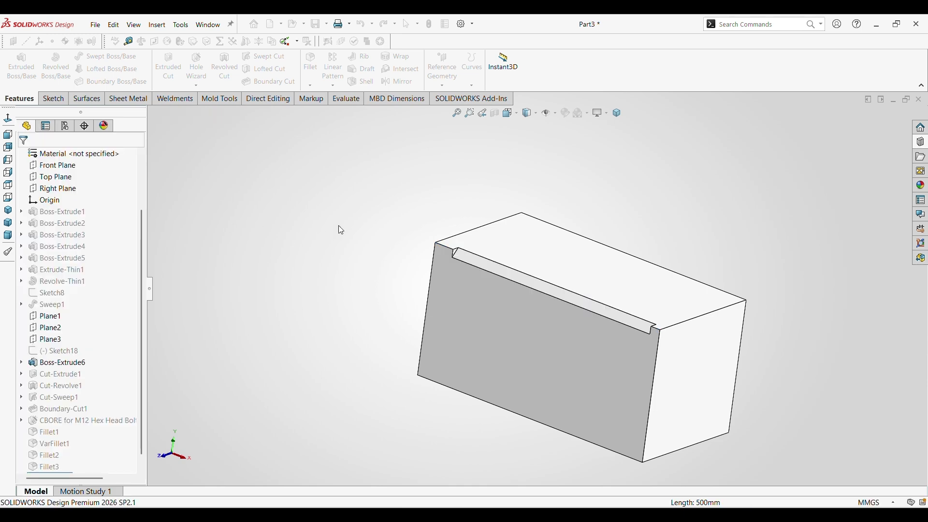
# Examine the partial chamfer along the block's upper front edge from several angles
pyautogui.scroll(-5, 535, 270)
pyautogui.moveTo(566, 275); pyautogui.dragTo(601, 312, button='middle')
pyautogui.scroll(3, 600, 311)
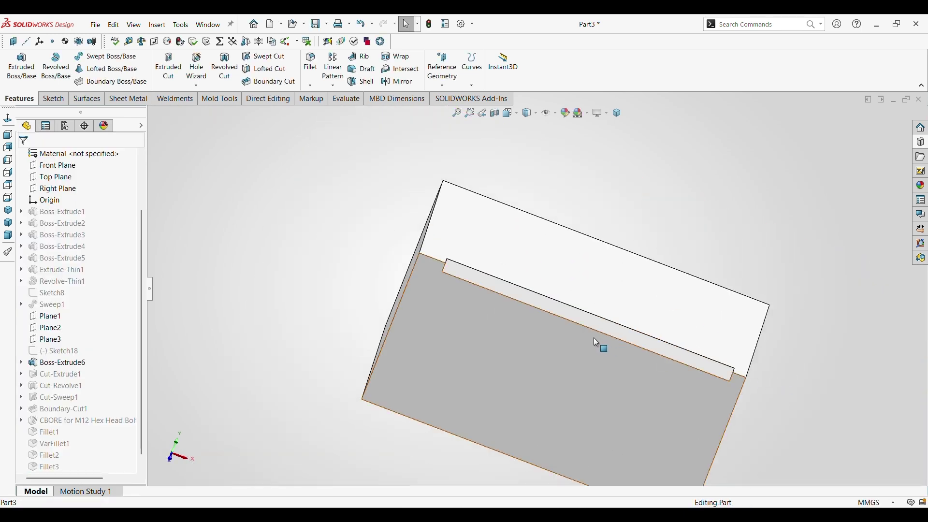
pyautogui.scroll(-5, 491, 286)
pyautogui.moveTo(490, 286); pyautogui.dragTo(445, 269, button='middle')
pyautogui.scroll(4, 449, 269)
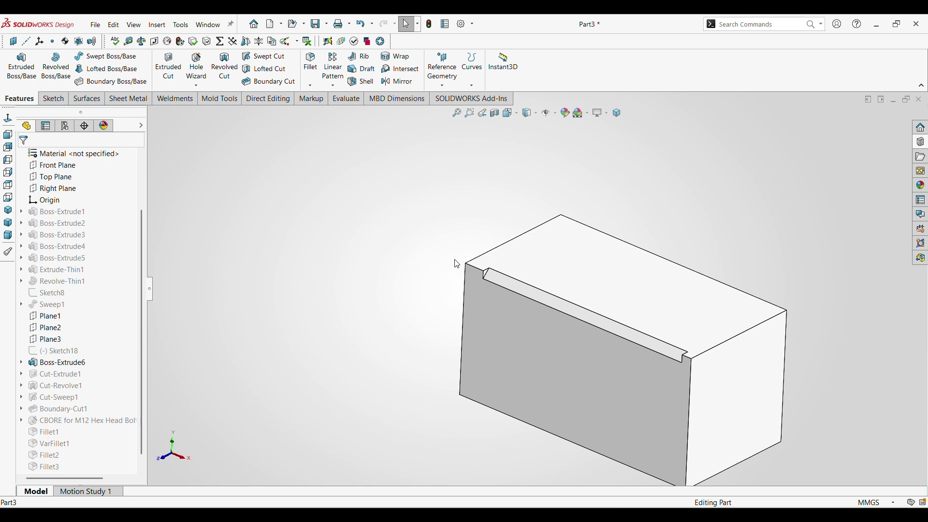
# Set up a new Face Face chamfer between the block's end face and its bottom face
pyautogui.click(317, 88)
pyautogui.click(326, 110)
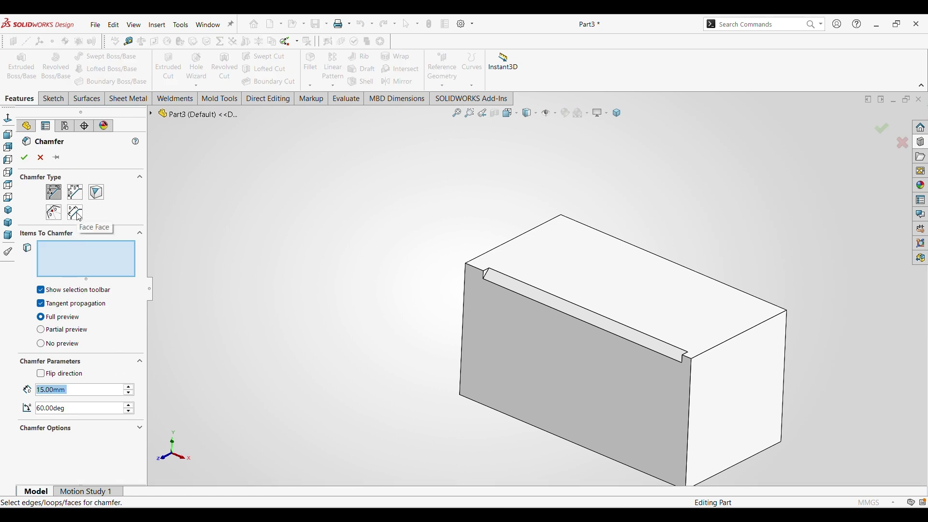
pyautogui.click(76, 213)
pyautogui.scroll(3, 434, 356)
pyautogui.moveTo(578, 323); pyautogui.dragTo(654, 257, button='middle')
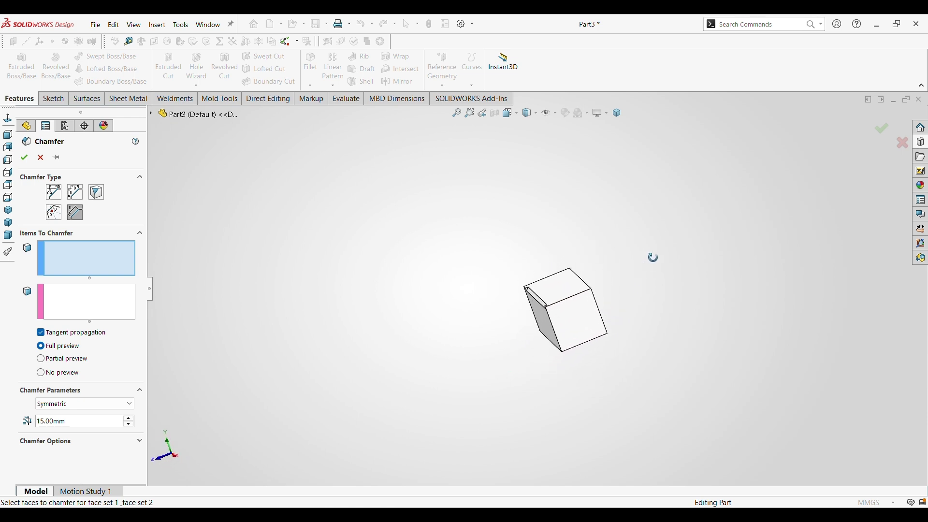
pyautogui.click(585, 324)
pyautogui.scroll(-3, 578, 325)
pyautogui.moveTo(578, 325); pyautogui.dragTo(584, 239, button='middle')
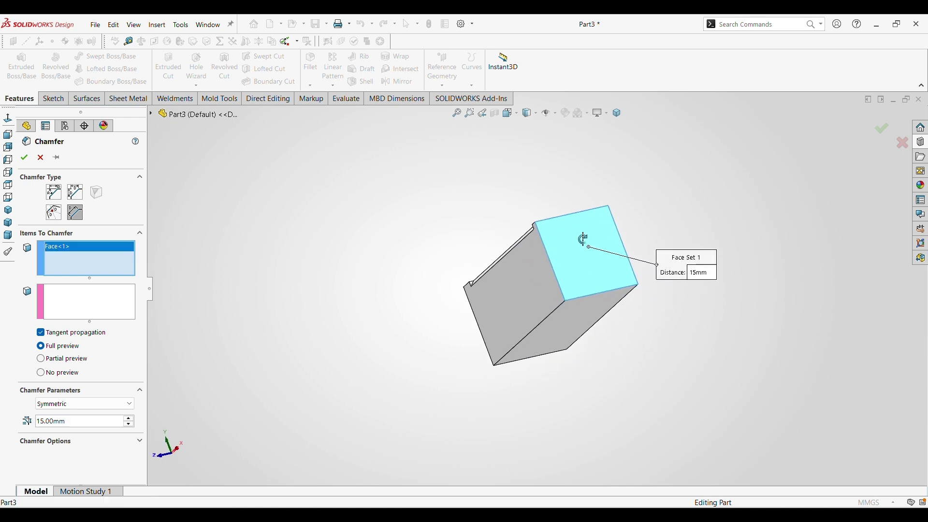
pyautogui.click(90, 303)
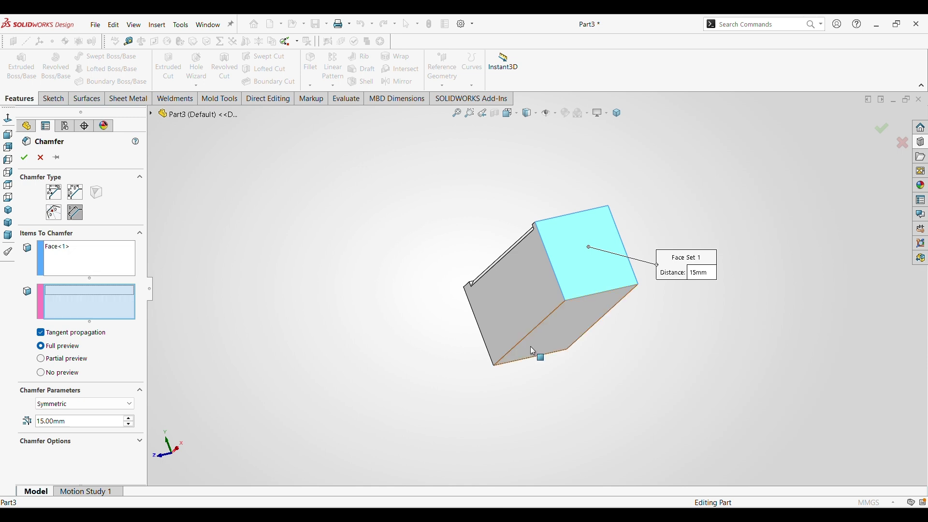
pyautogui.click(584, 323)
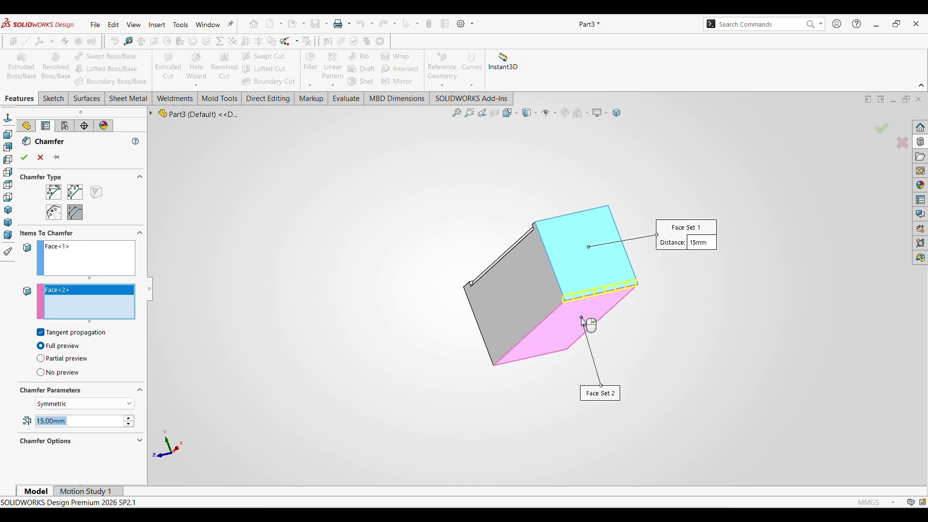
# Set the Face Face chamfer's method to Chord Width and inspect the preview along the shared edge
pyautogui.scroll(-3, 585, 314)
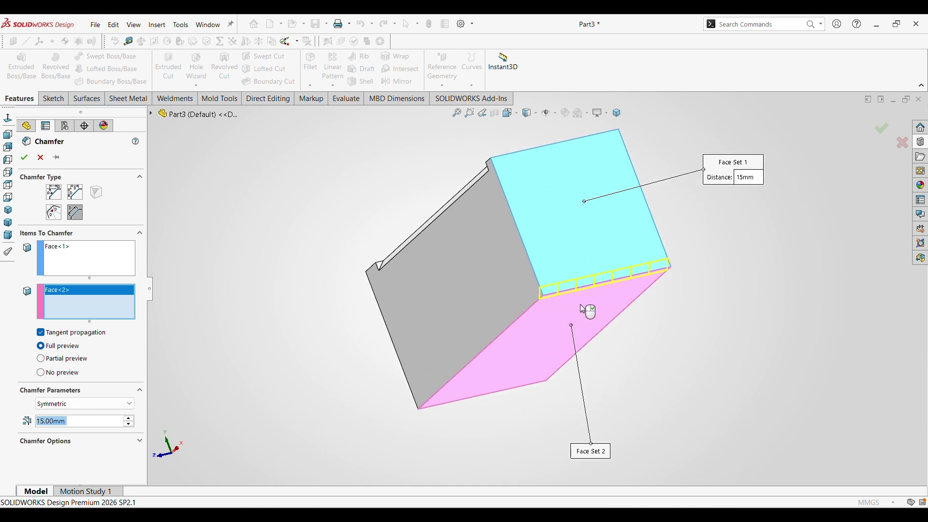
pyautogui.click(124, 404)
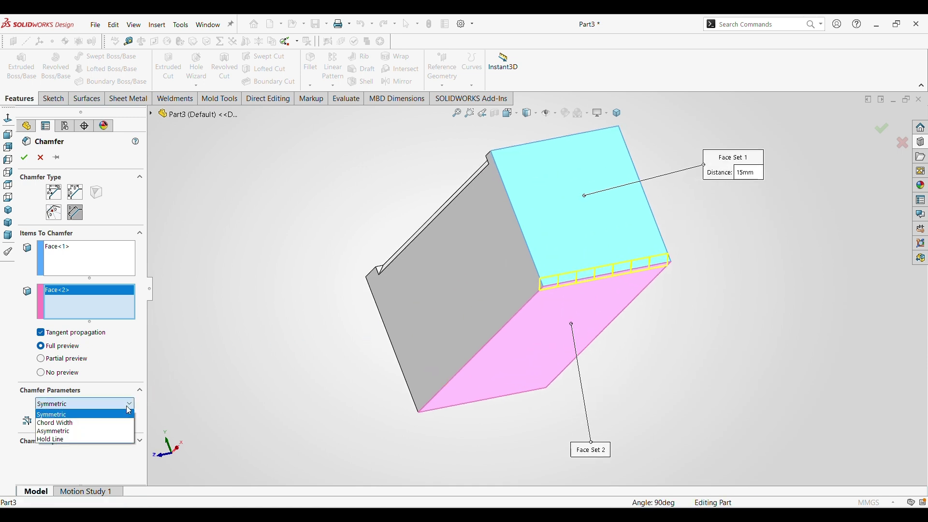
pyautogui.click(76, 423)
pyautogui.scroll(-3, 534, 338)
pyautogui.scroll(-3, 436, 234)
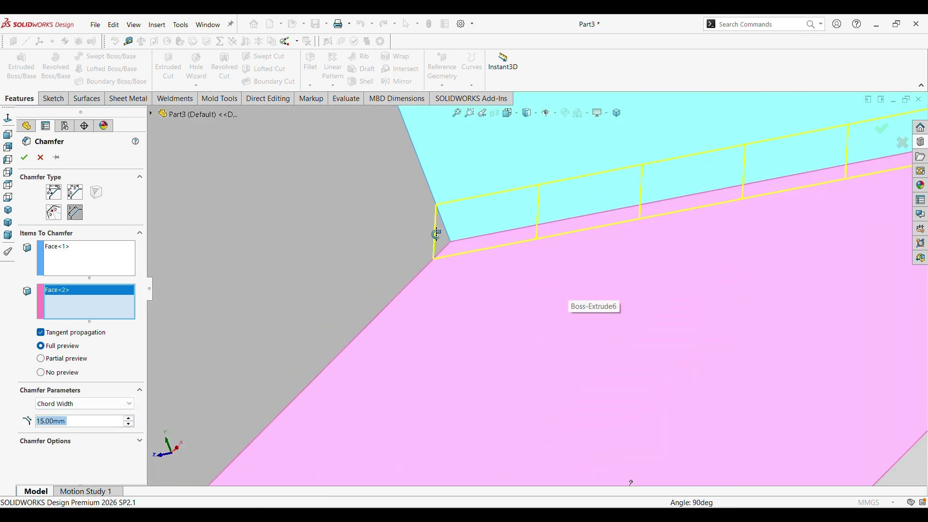
pyautogui.moveTo(437, 234); pyautogui.dragTo(490, 234, button='middle')
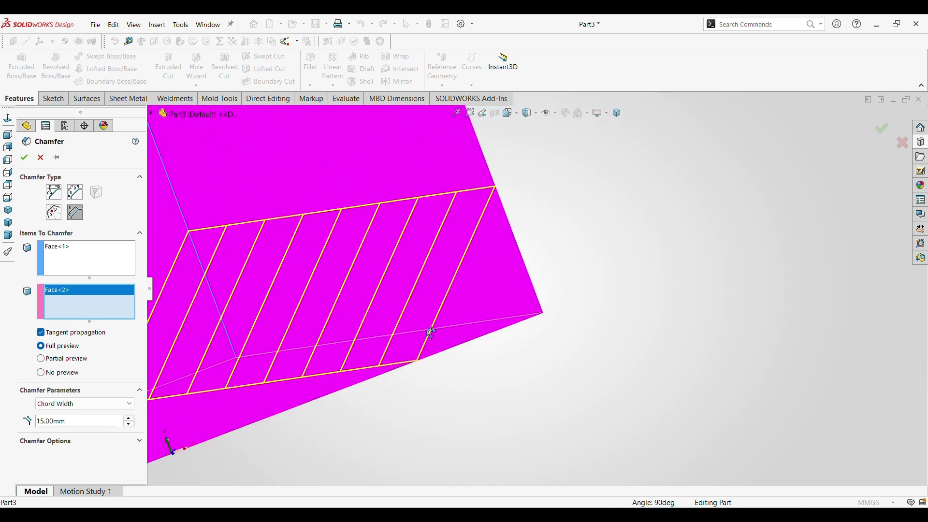
# Set the Face Face chamfer's chord width to 20 mm and check the preview along the shared edge
pyautogui.doubleClick(86, 422)
pyautogui.write('20')
pyautogui.press('Return')
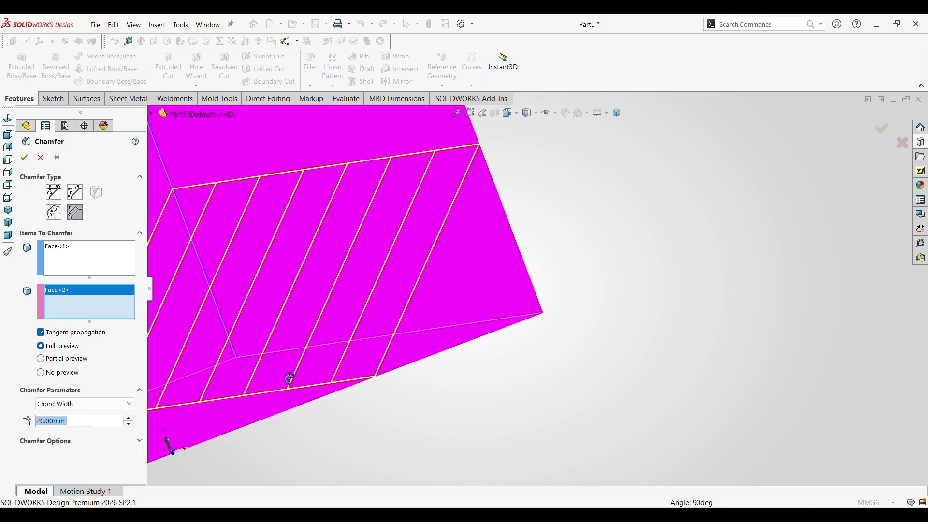
pyautogui.moveTo(469, 292); pyautogui.dragTo(497, 338, button='middle')
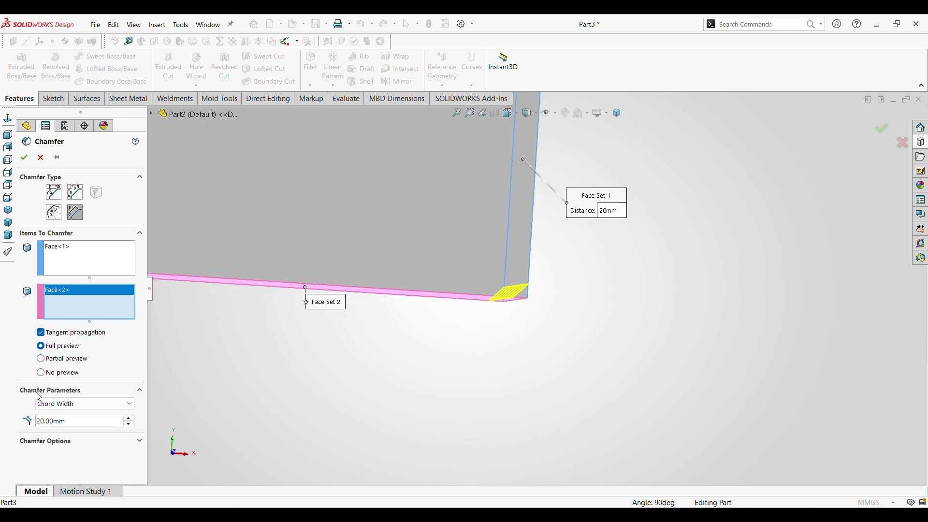
# Change the Face Face chamfer's method to Hold Line and pick the end face's upper edge as the hold line
pyautogui.click(91, 404)
pyautogui.click(72, 439)
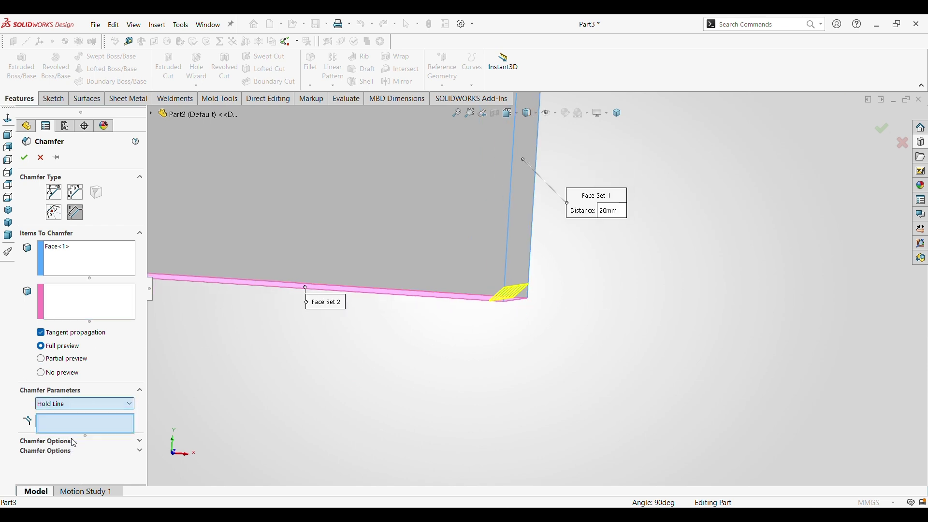
pyautogui.scroll(5, 397, 384)
pyautogui.moveTo(512, 301); pyautogui.dragTo(411, 302, button='middle')
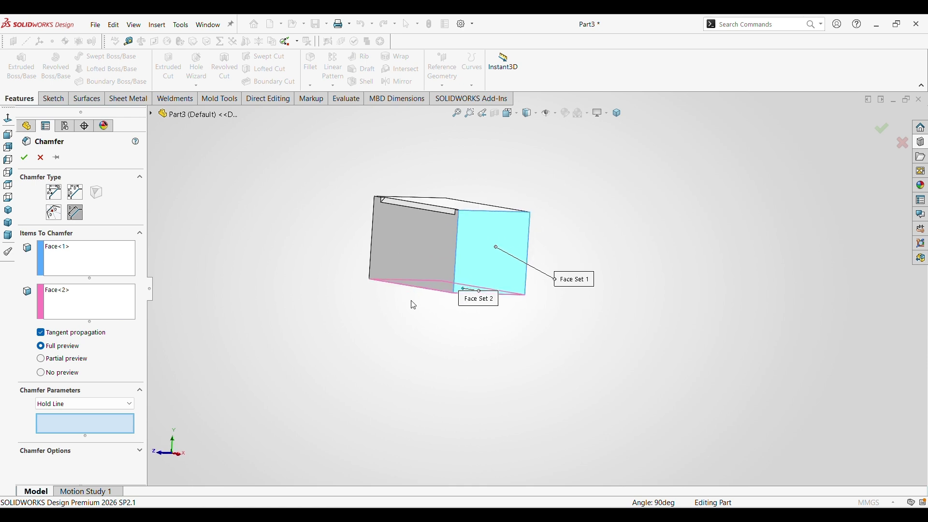
pyautogui.click(497, 211)
# Inspect the hold line chamfer's preview from several angles and accept the Face Face chamfer
pyautogui.moveTo(498, 211); pyautogui.dragTo(479, 278, button='middle')
pyautogui.scroll(-3, 553, 251)
pyautogui.scroll(-5, 460, 304)
pyautogui.scroll(5, 551, 337)
pyautogui.moveTo(548, 337); pyautogui.dragTo(439, 295, button='middle')
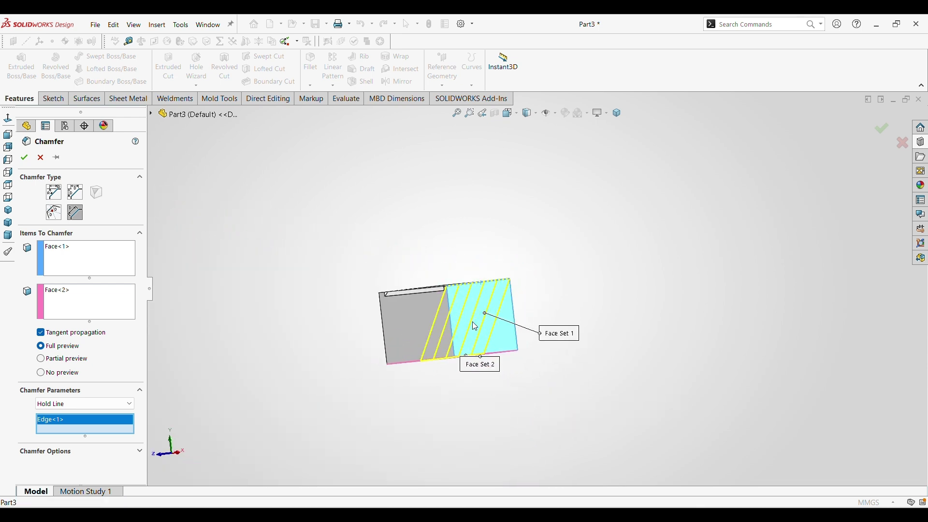
pyautogui.moveTo(475, 338); pyautogui.dragTo(510, 331, button='middle')
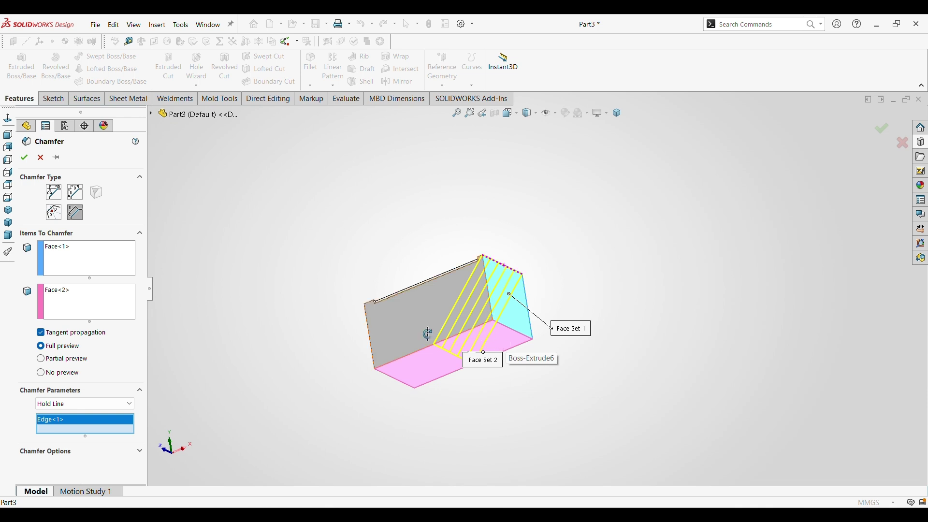
pyautogui.click(25, 158)
pyautogui.moveTo(421, 258); pyautogui.dragTo(608, 248, button='middle')
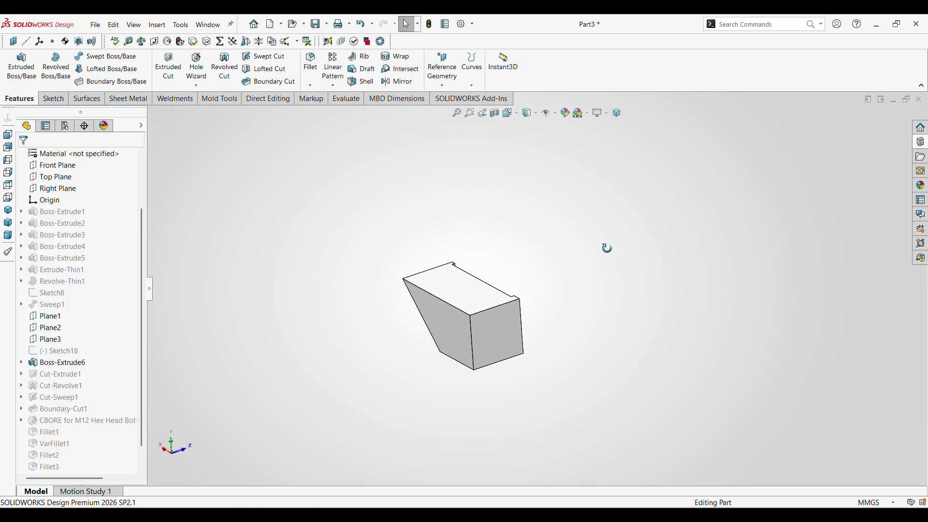
pyautogui.scroll(-5, 501, 303)
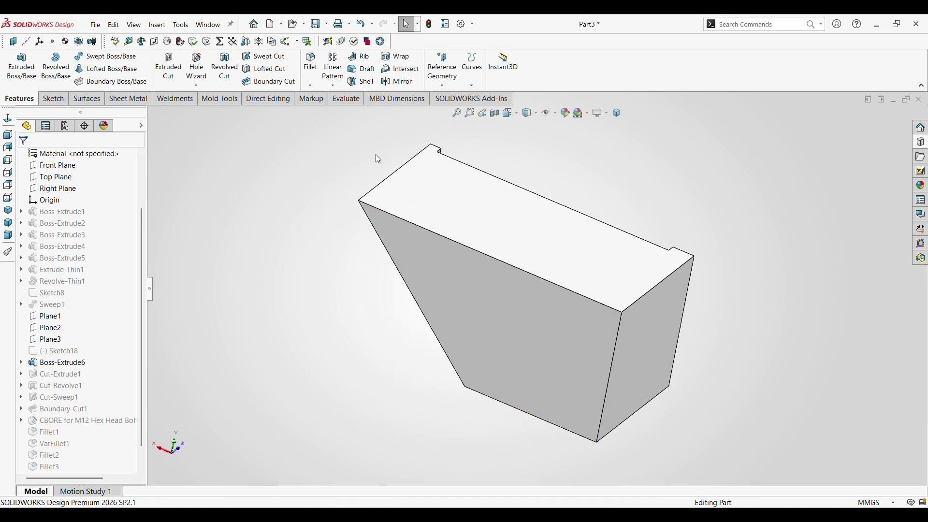
# Set up a Vertex chamfer on the block's upper corner opposite the sloped end, moving the distance callout clear of the corner
pyautogui.click(310, 86)
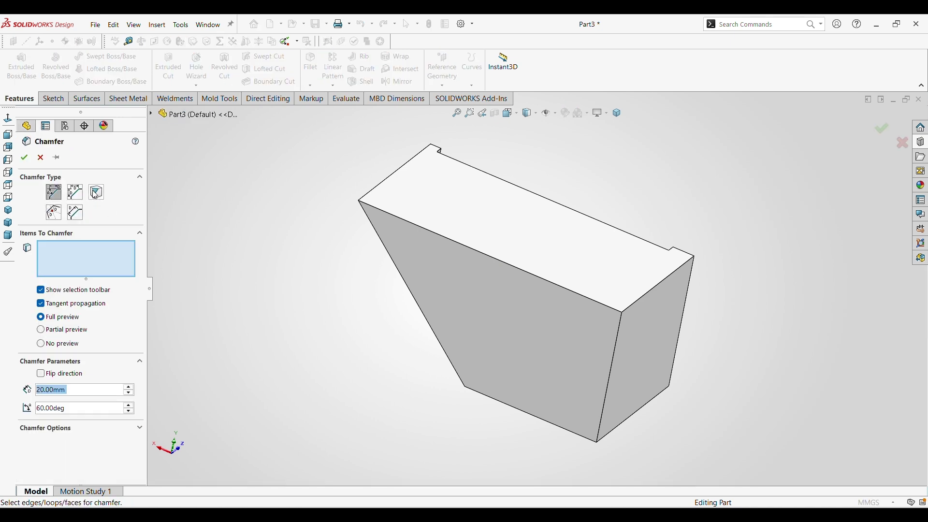
pyautogui.click(95, 193)
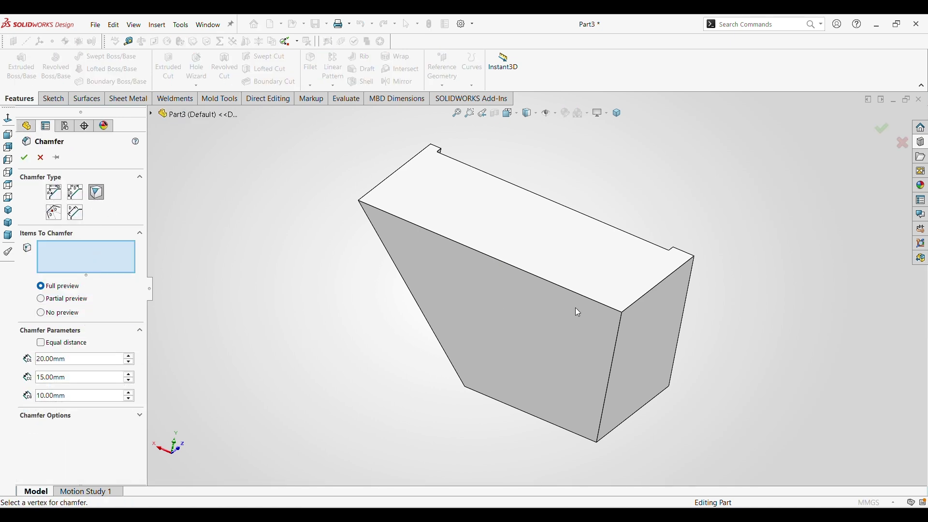
pyautogui.scroll(-4, 575, 309)
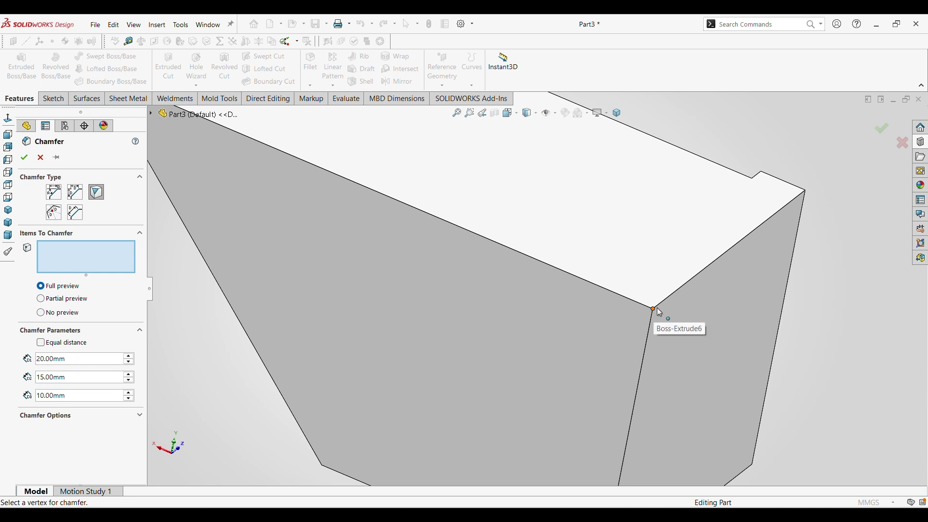
pyautogui.click(654, 310)
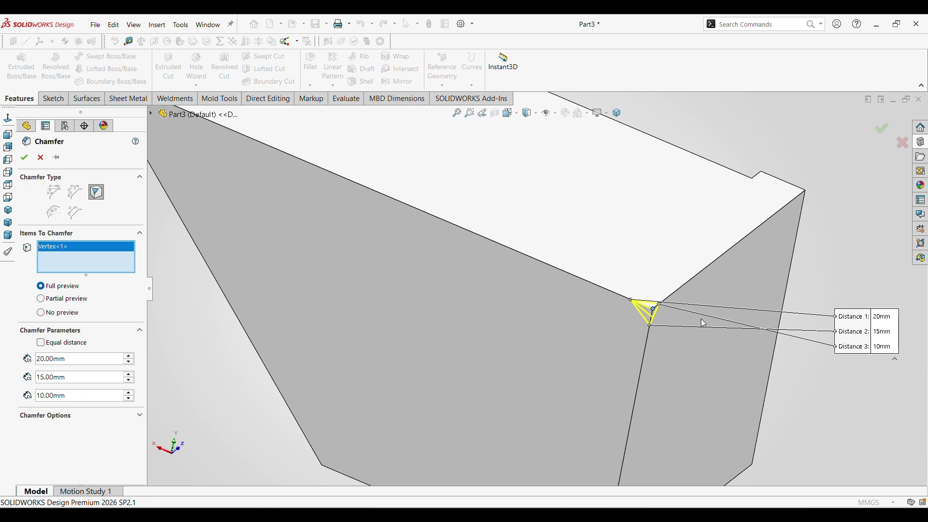
pyautogui.moveTo(863, 344); pyautogui.dragTo(466, 284)
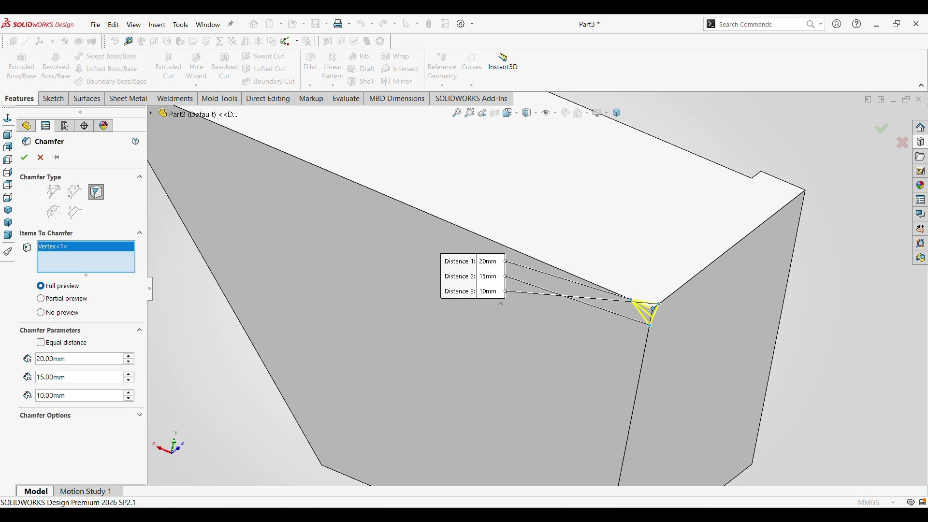
# Set the vertex chamfer's three distances to 50 mm, 30 mm and 20 mm
pyautogui.doubleClick(74, 376)
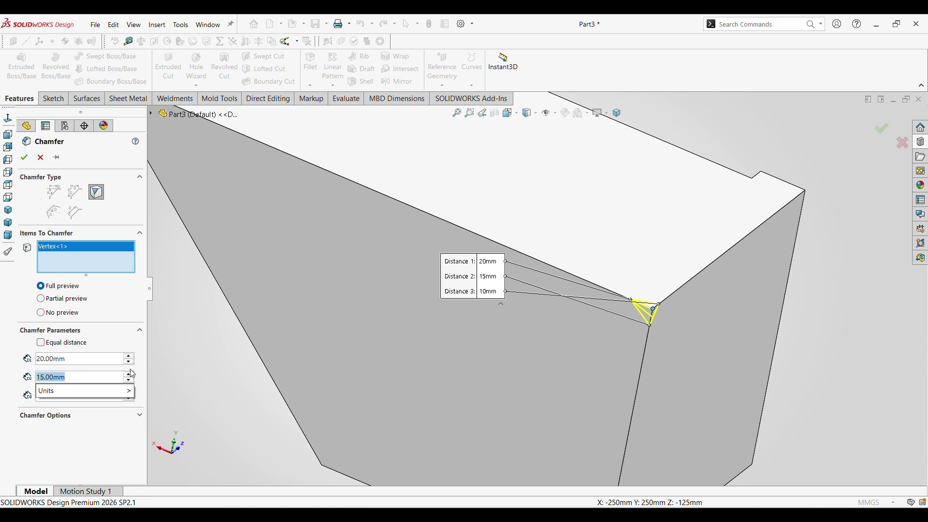
pyautogui.write('30')
pyautogui.press('Return')
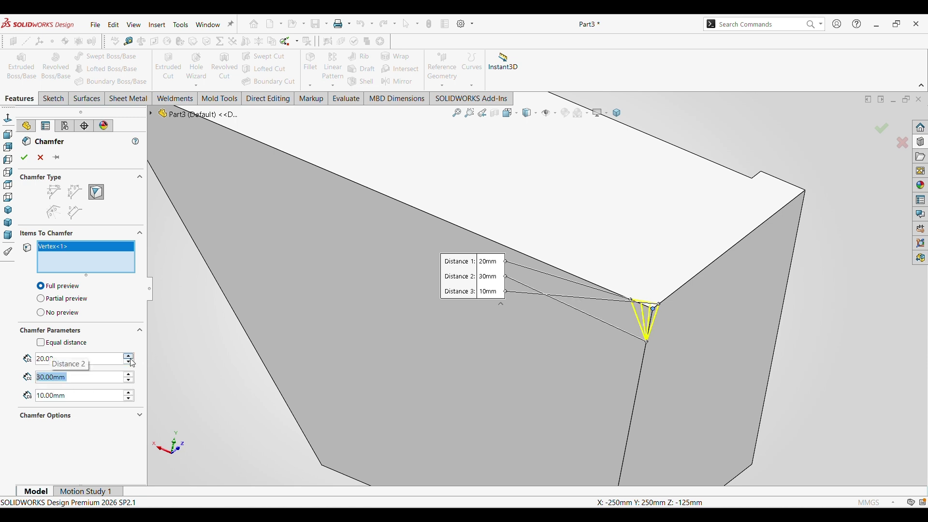
pyautogui.click(128, 356)
pyautogui.click(128, 356)
pyautogui.click(129, 356)
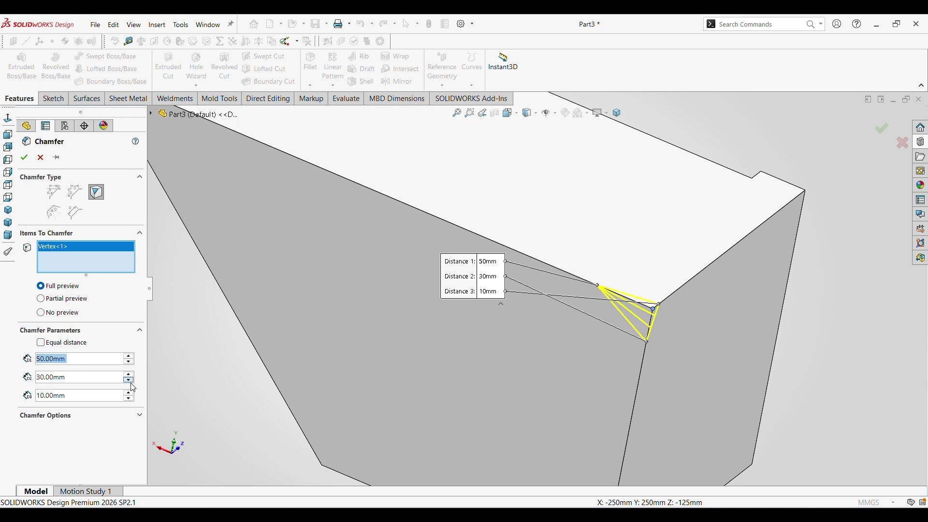
pyautogui.click(128, 393)
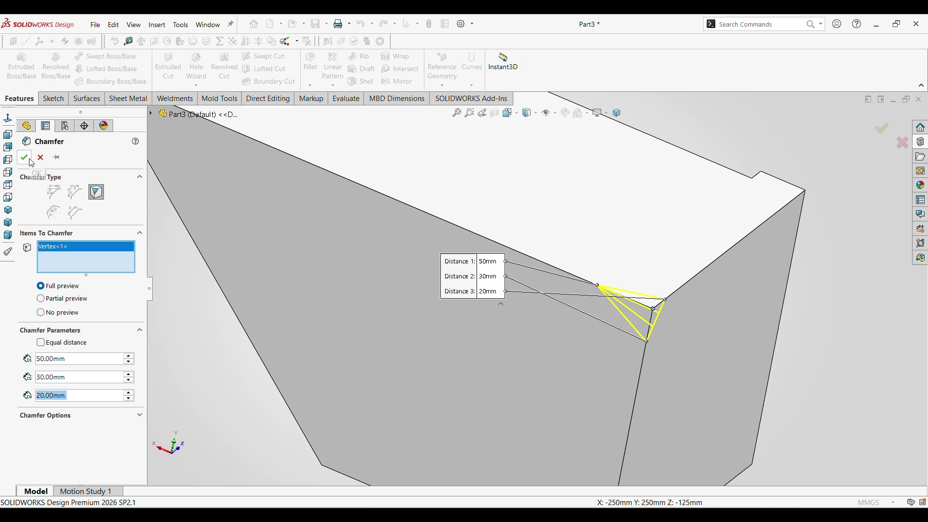
# Preview the Equal distance option, return to three separate distances, and accept the vertex chamfer
pyautogui.click(41, 343)
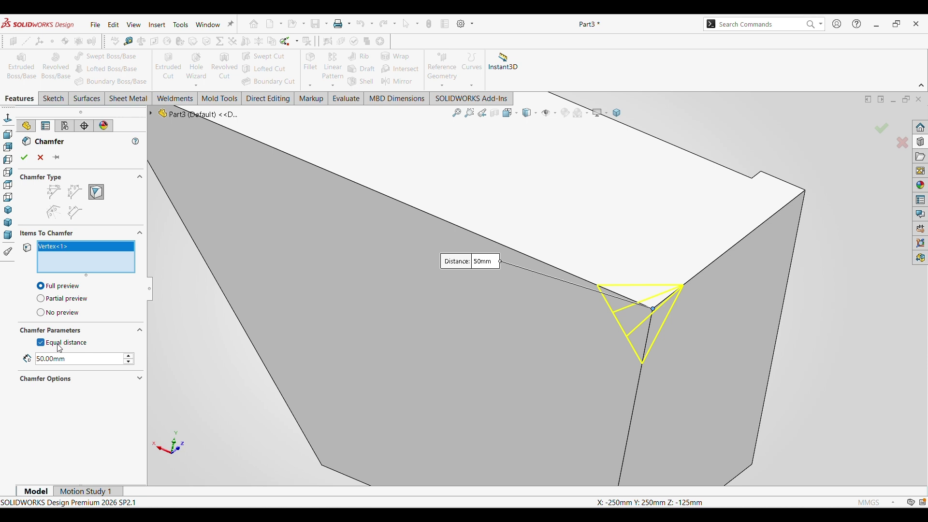
pyautogui.click(41, 342)
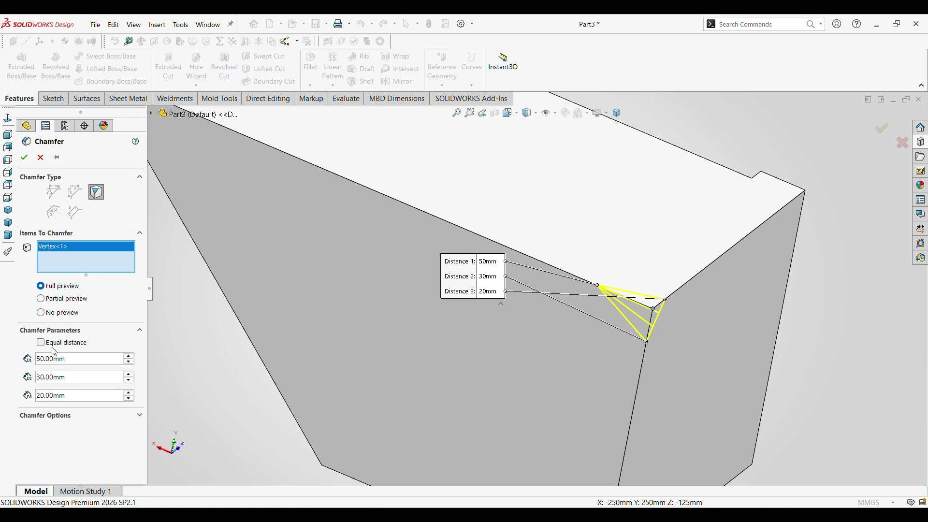
pyautogui.click(24, 158)
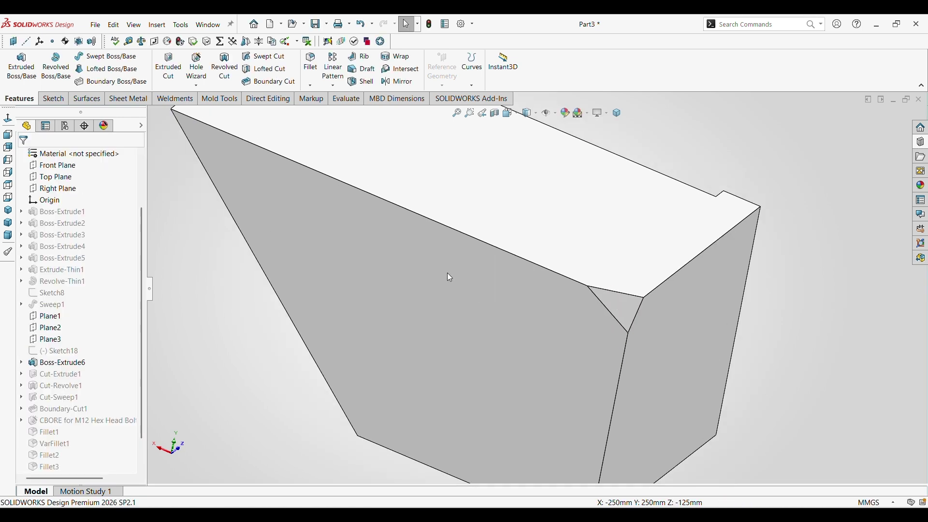
pyautogui.moveTo(714, 175); pyautogui.dragTo(511, 313, button='middle')
pyautogui.scroll(3, 534, 281)
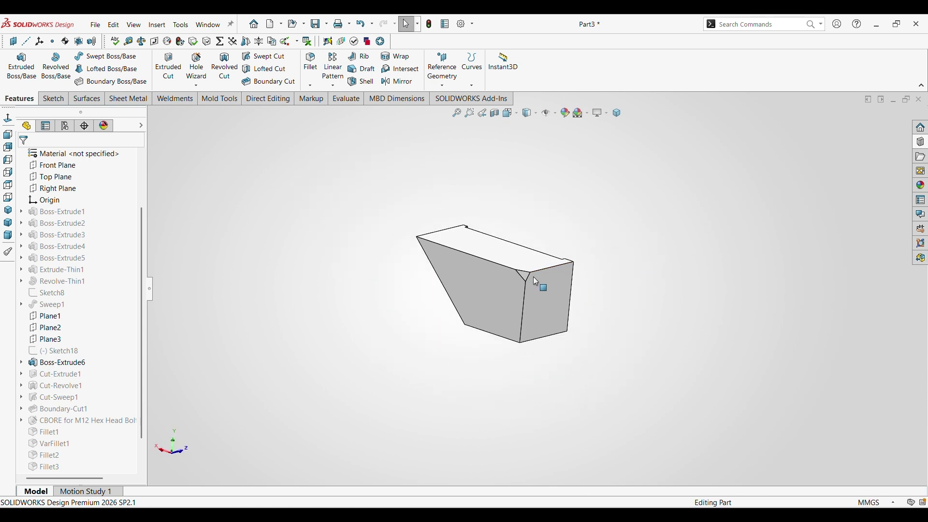
pyautogui.scroll(-4, 497, 242)
pyautogui.moveTo(529, 252); pyautogui.dragTo(566, 297, button='middle')
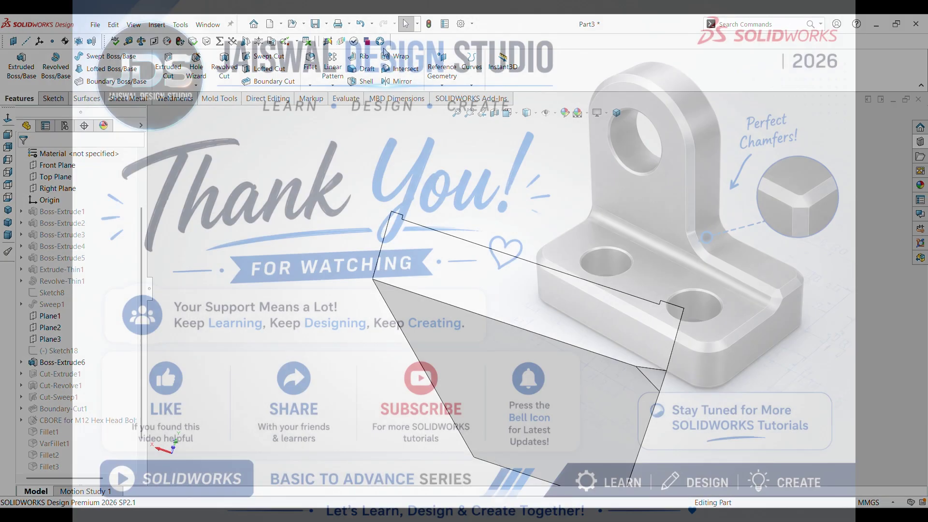